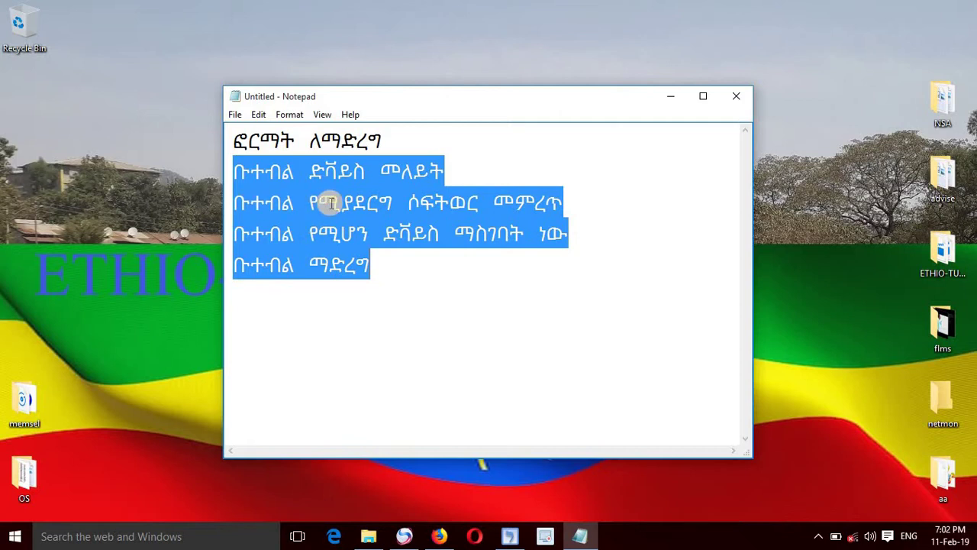
Clear the highlight across the five Amharic note lines in Notepad.
{"action": "left_click", "coordinate": [264, 203]}
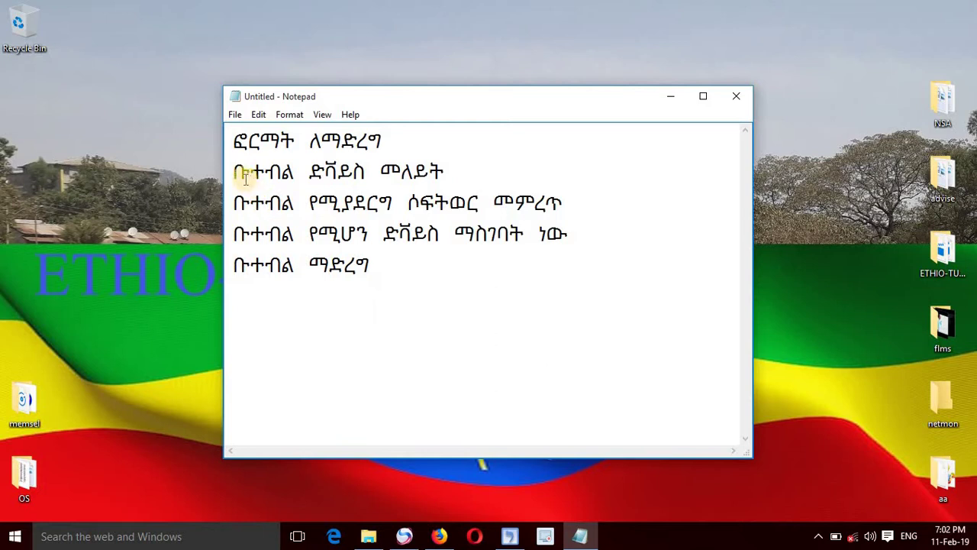
{"action": "left_click_drag", "start_coordinate": [234, 171], "coordinate": [440, 168]}
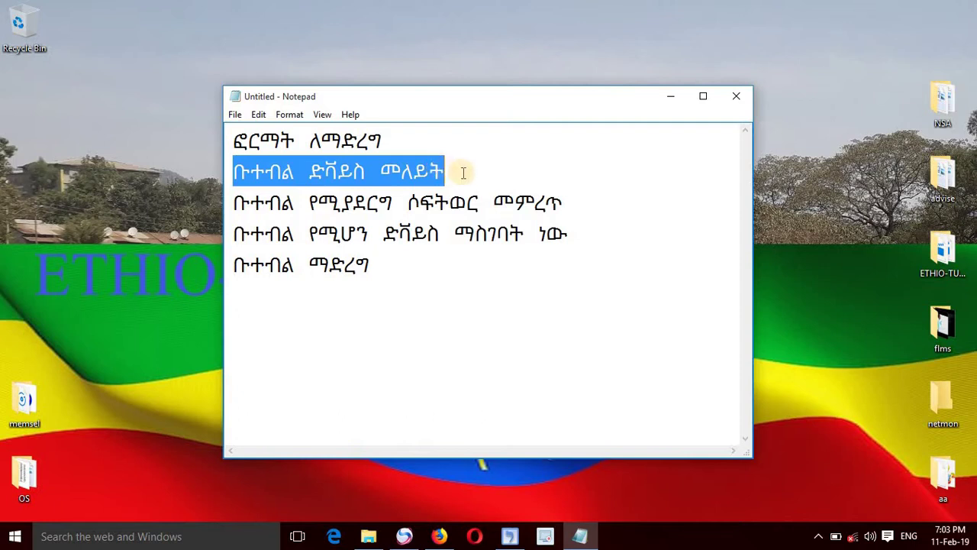
{"action": "left_click", "coordinate": [456, 169]}
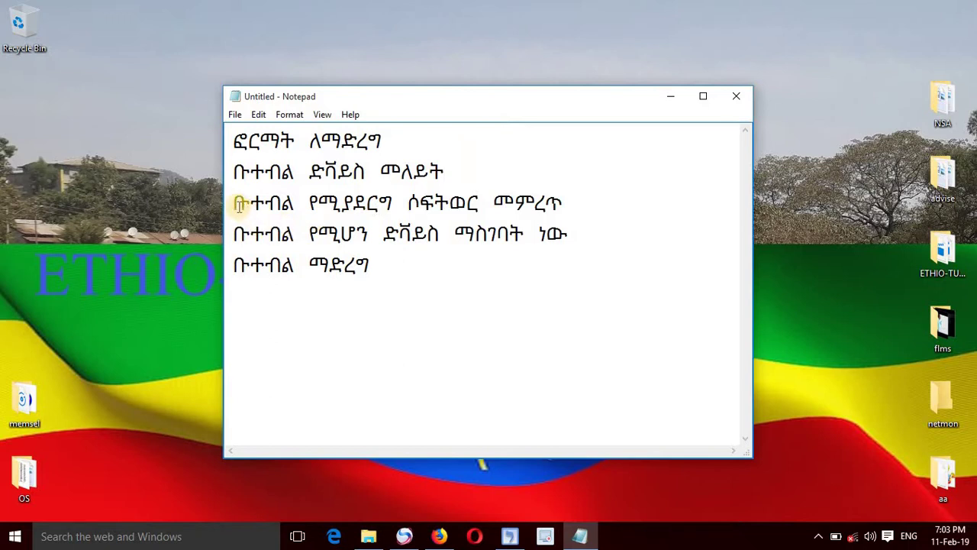
{"action": "left_click_drag", "start_coordinate": [569, 202], "coordinate": [237, 210]}
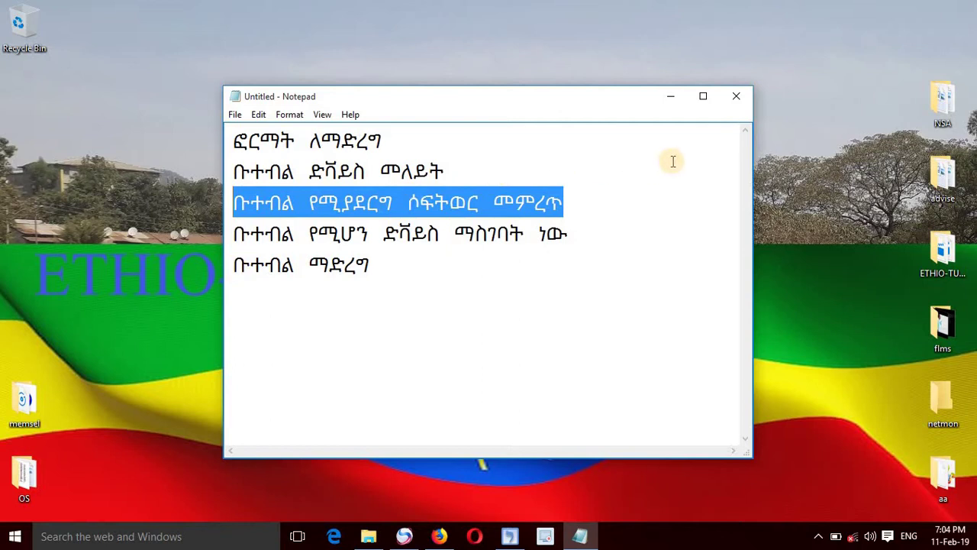
{"action": "left_click", "coordinate": [737, 101]}
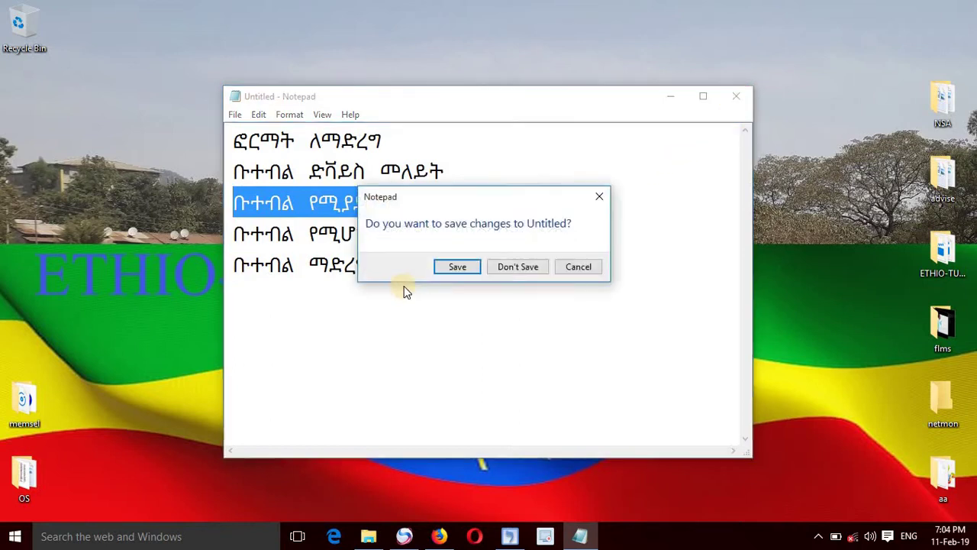
Close Notepad without saving the Amharic notes and open File Explorer maximized at This PC.
{"action": "left_click", "coordinate": [524, 268]}
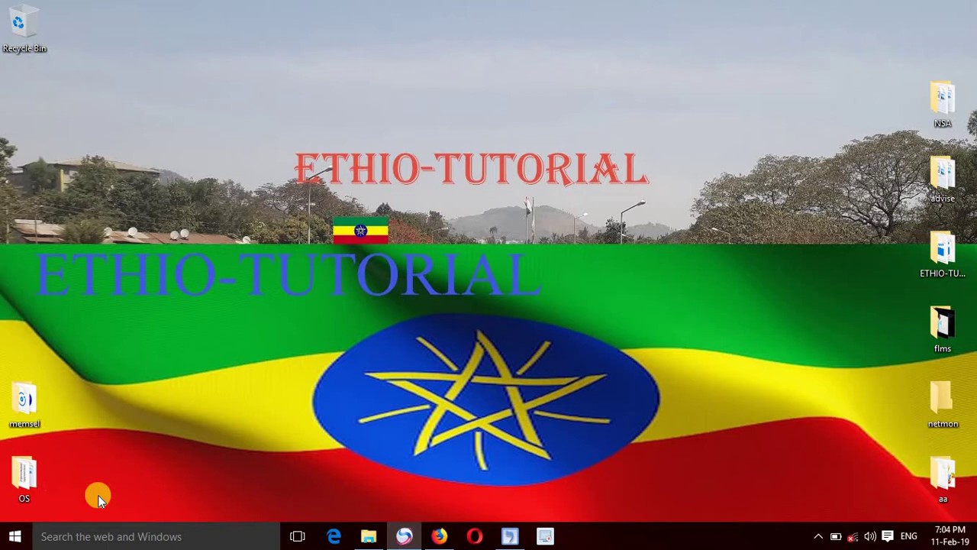
{"action": "left_click", "coordinate": [17, 539]}
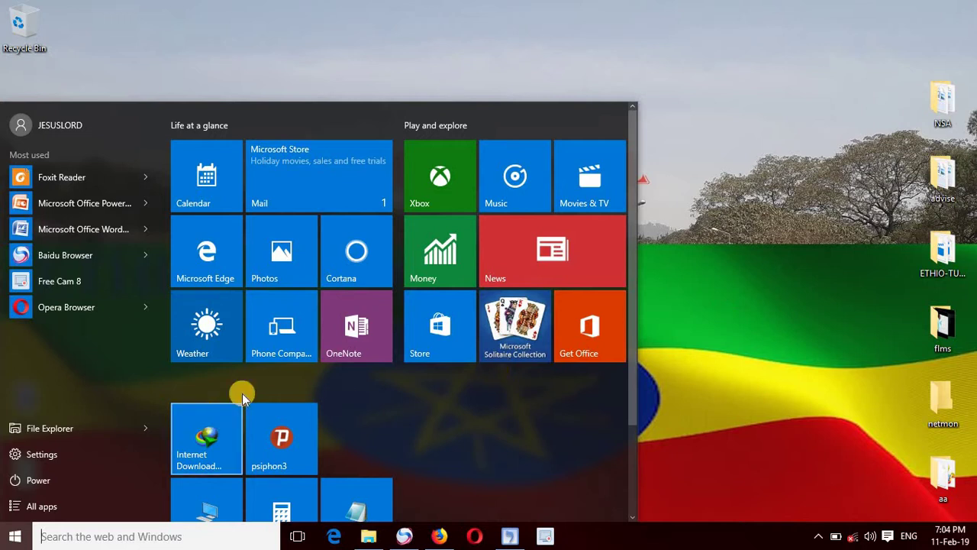
{"action": "left_click", "coordinate": [203, 497]}
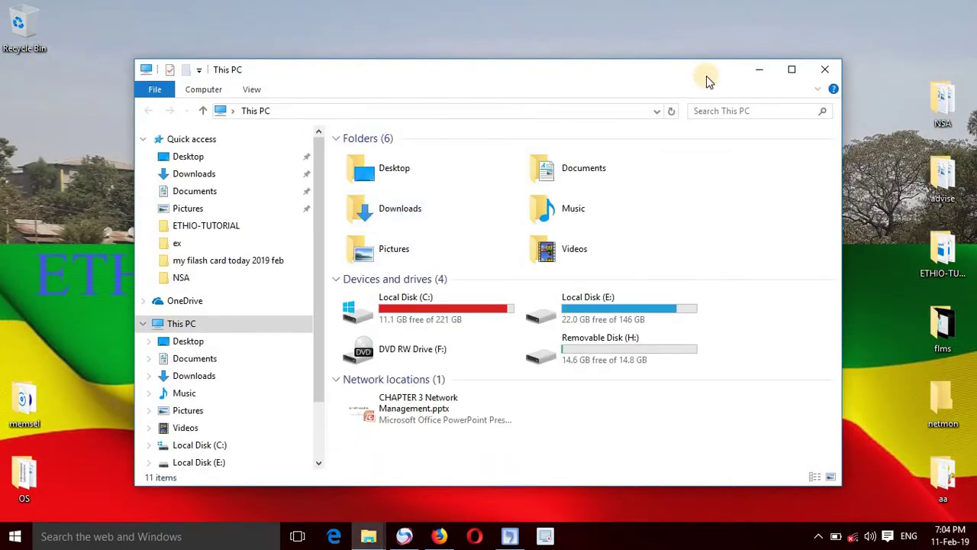
{"action": "left_click", "coordinate": [792, 70]}
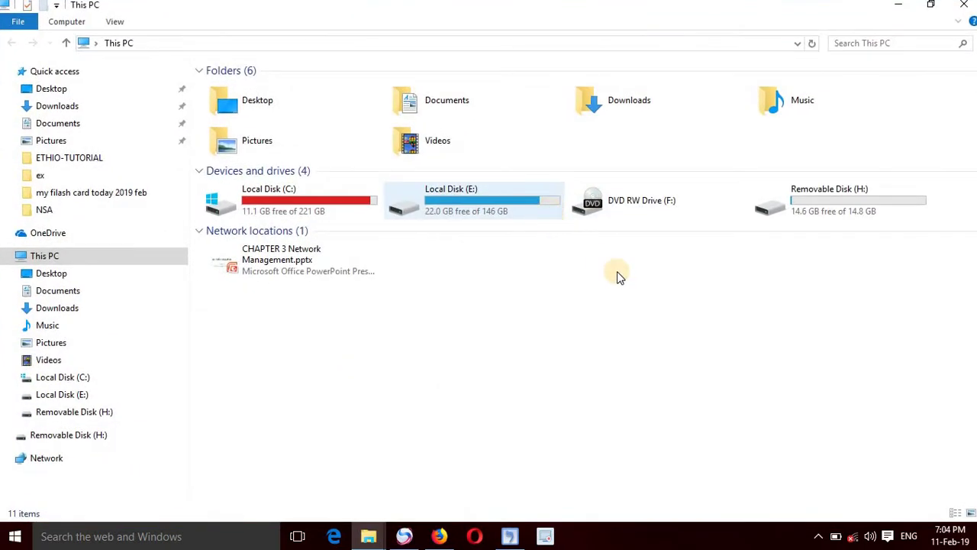
Open the setups folder on Local Disk (E:) and launch Universal-USB-Installer-1.9.5.8.exe.
{"action": "left_click", "coordinate": [482, 210]}
{"action": "double_click", "coordinate": [482, 210]}
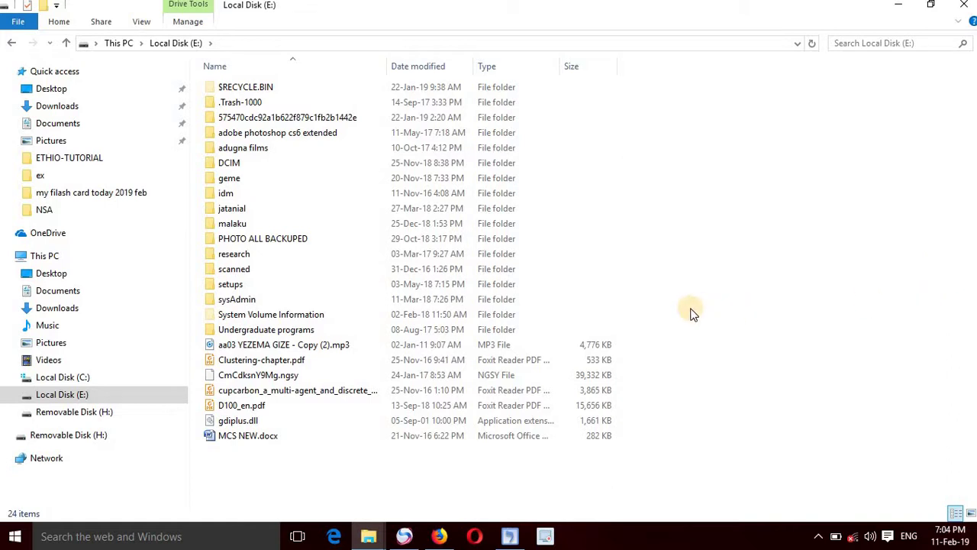
{"action": "double_click", "coordinate": [267, 287]}
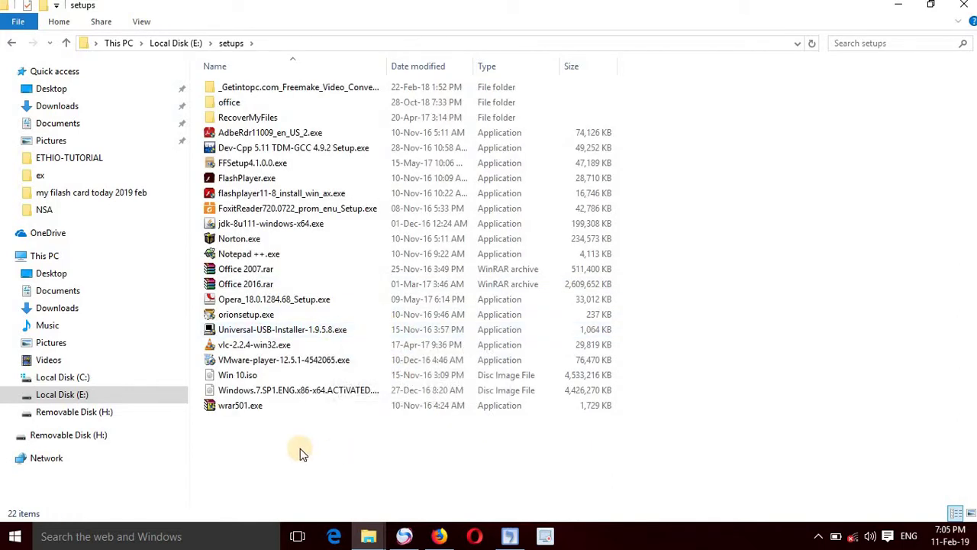
{"action": "left_click", "coordinate": [259, 391]}
{"action": "left_click", "coordinate": [254, 375]}
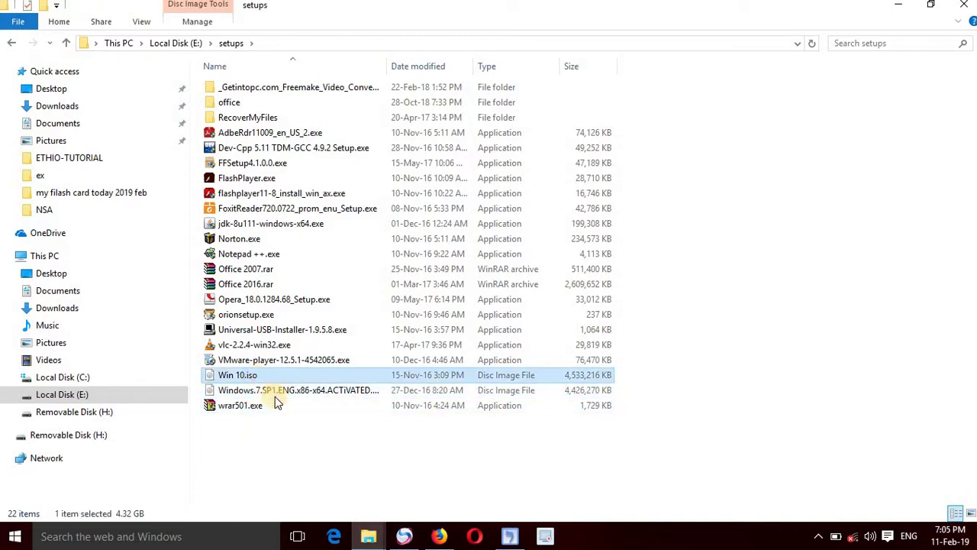
{"action": "left_click", "coordinate": [279, 336]}
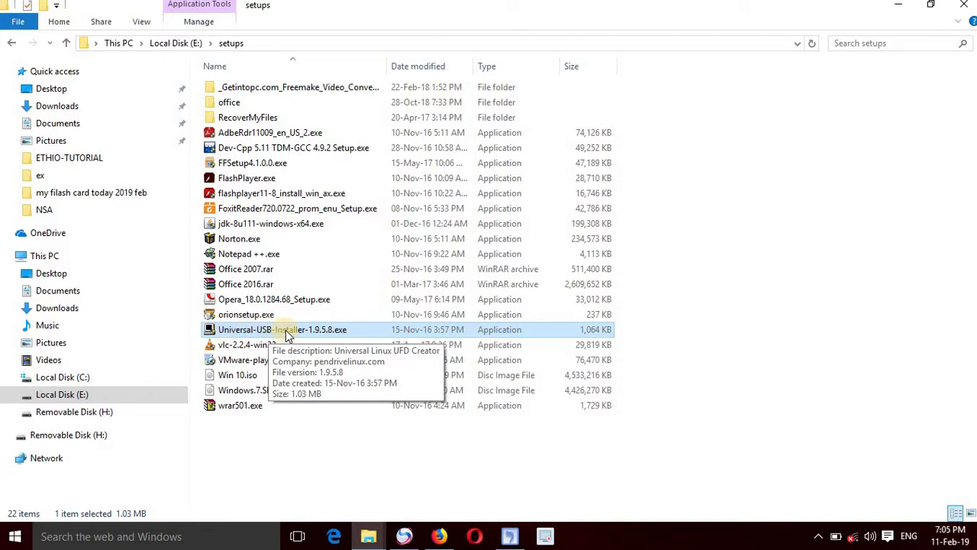
{"action": "double_click", "coordinate": [232, 328]}
Run Universal-USB-Installer-1.9.5.8.exe via its Open action and read through the License Agreement.
{"action": "right_click", "coordinate": [232, 327]}
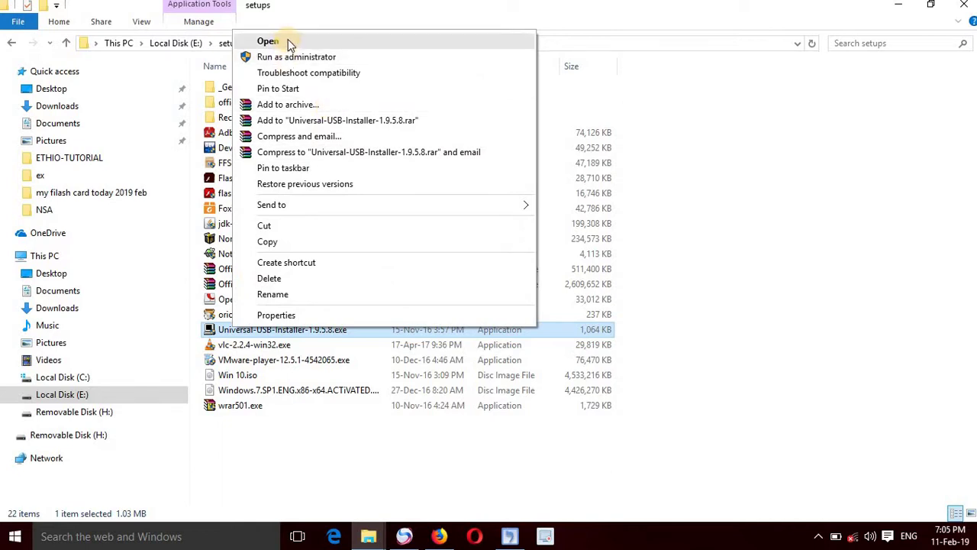
{"action": "left_click", "coordinate": [288, 41]}
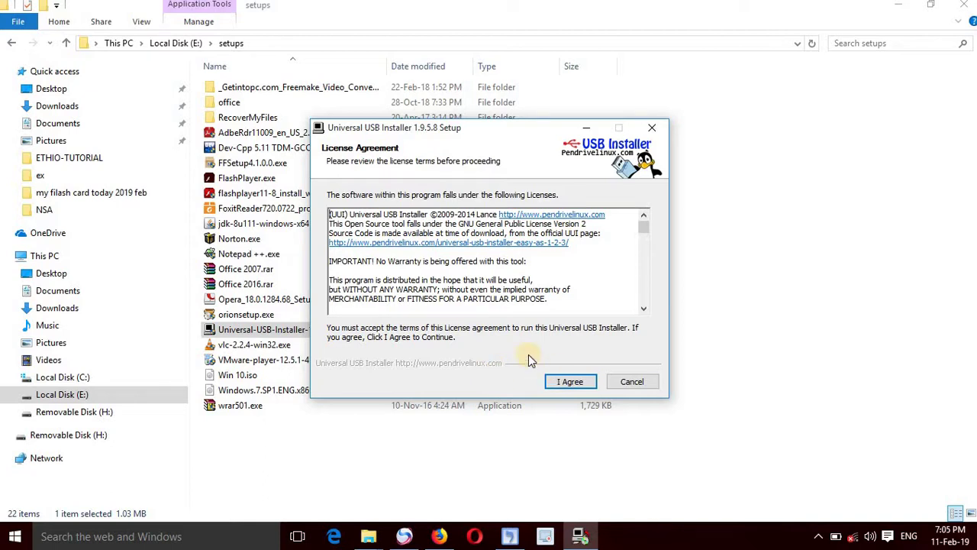
{"action": "left_click_drag", "start_coordinate": [646, 227], "coordinate": [646, 279]}
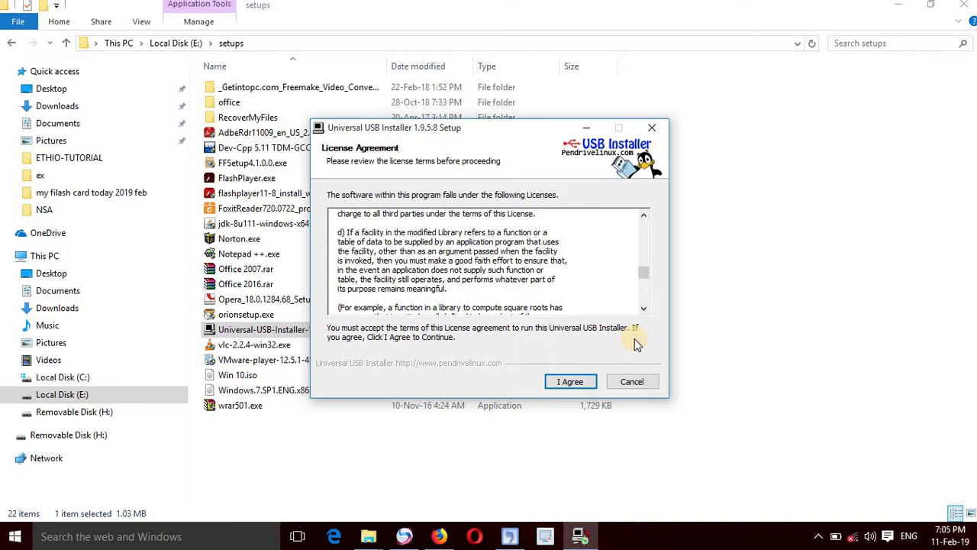
Accept the license and select Windows 7 Installer as the Step 1 distribution.
{"action": "left_click", "coordinate": [559, 386]}
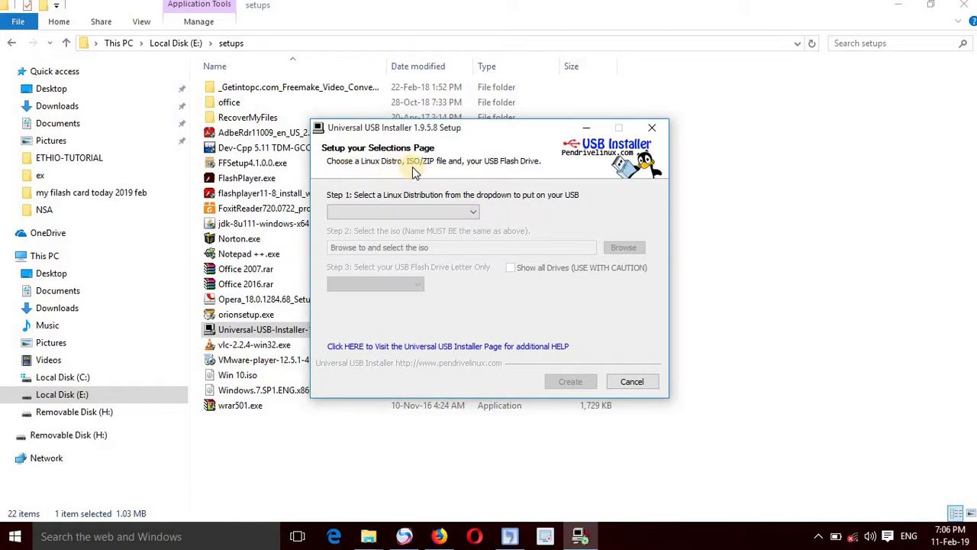
{"action": "left_click", "coordinate": [477, 212]}
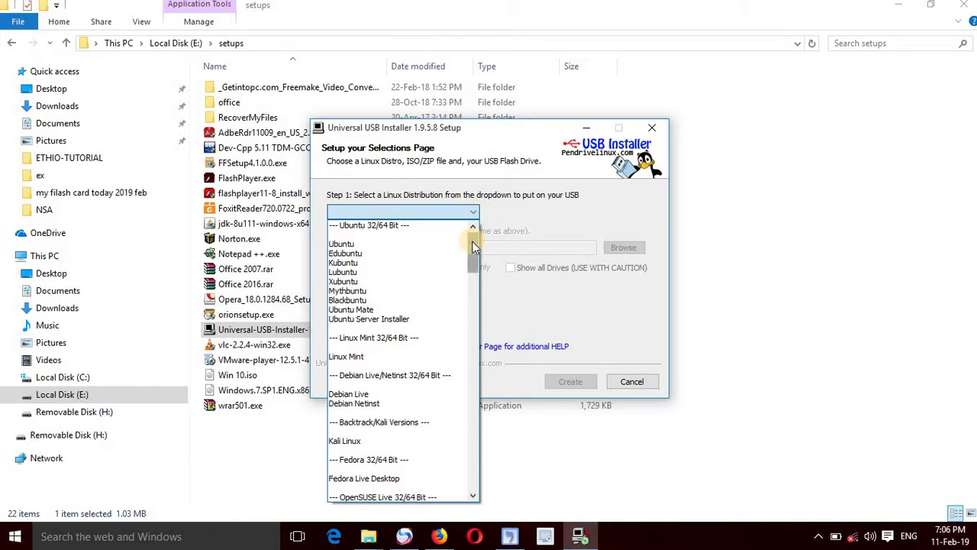
{"action": "left_click_drag", "start_coordinate": [472, 245], "coordinate": [505, 462]}
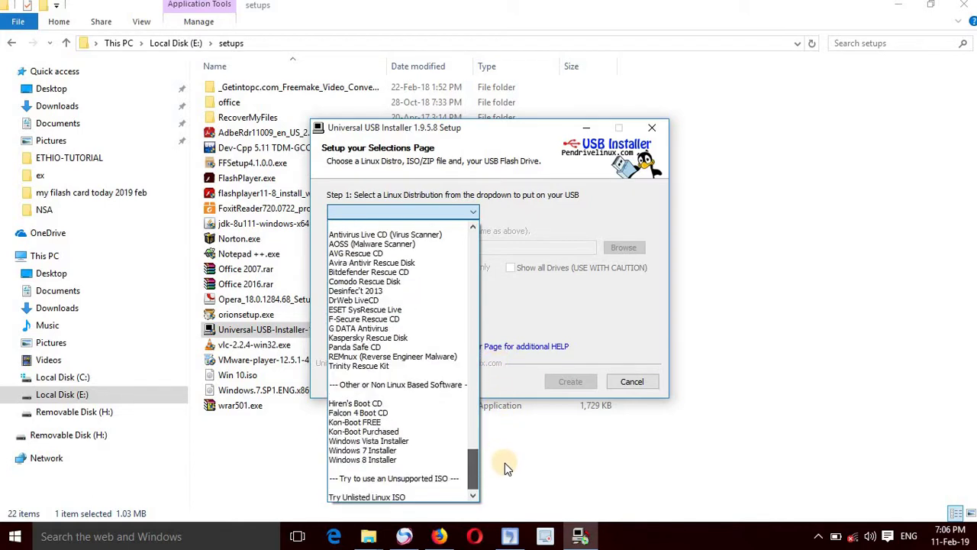
{"action": "left_click", "coordinate": [399, 450]}
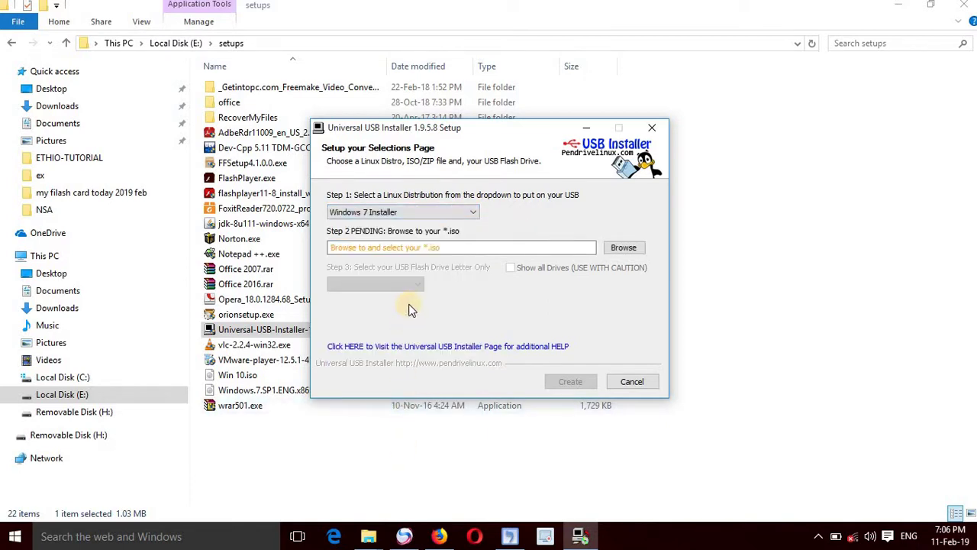
Set Step 2 to the Windows.7.SP1.ENG.x86-x64 ISO in E:\setups.
{"action": "left_click", "coordinate": [622, 248]}
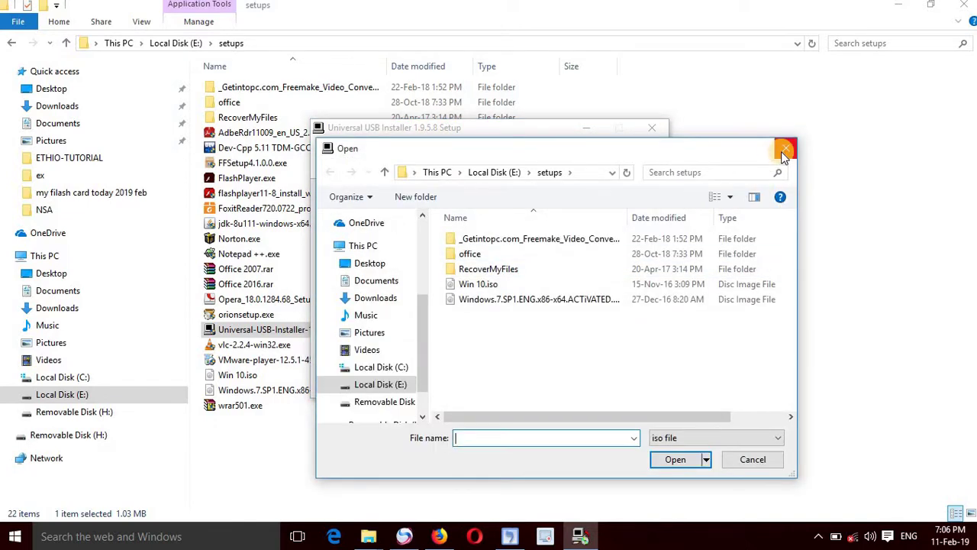
{"action": "key", "text": "Escape"}
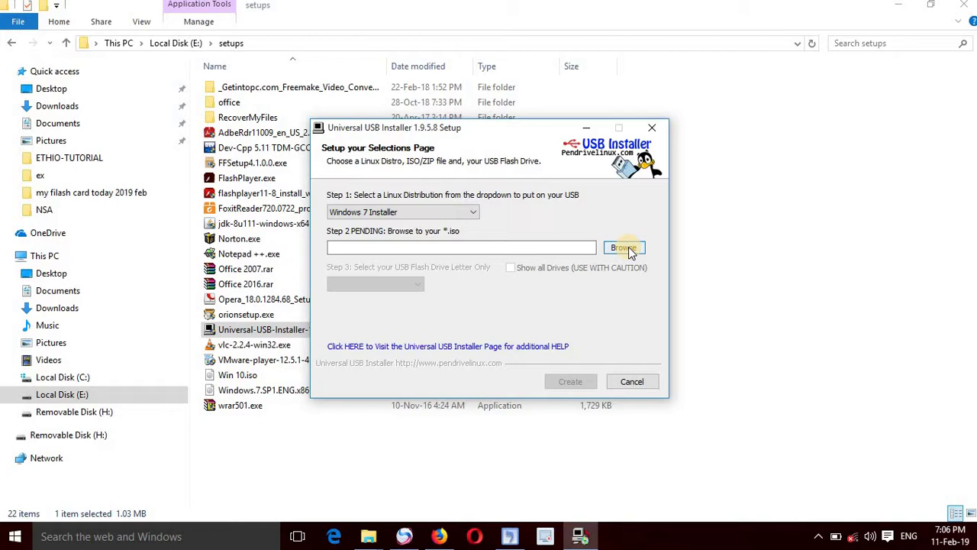
{"action": "left_click", "coordinate": [626, 248]}
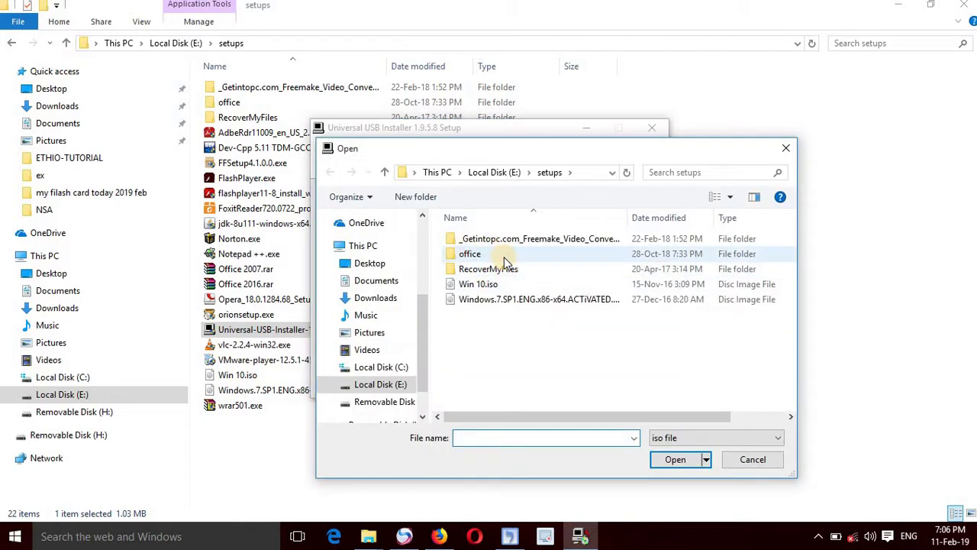
{"action": "left_click", "coordinate": [491, 303]}
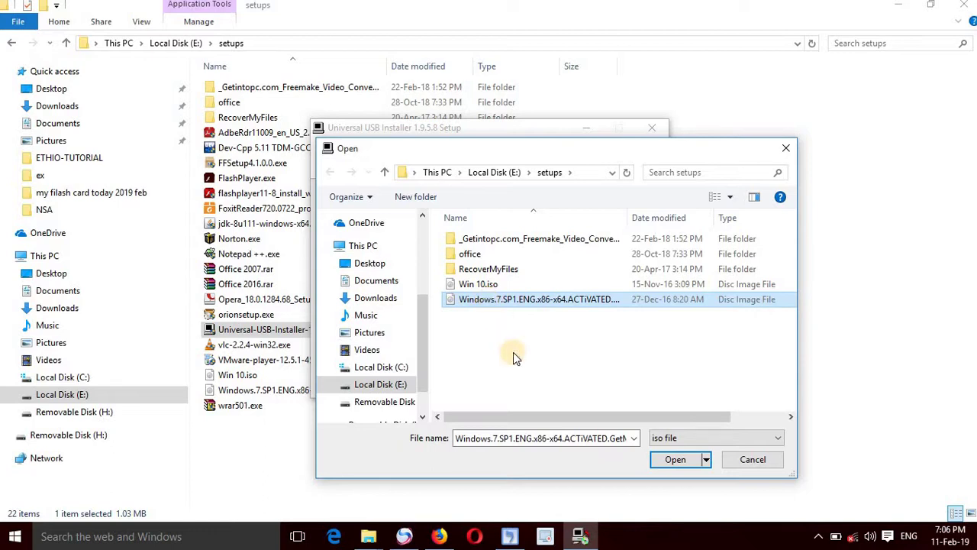
{"action": "left_click", "coordinate": [674, 464]}
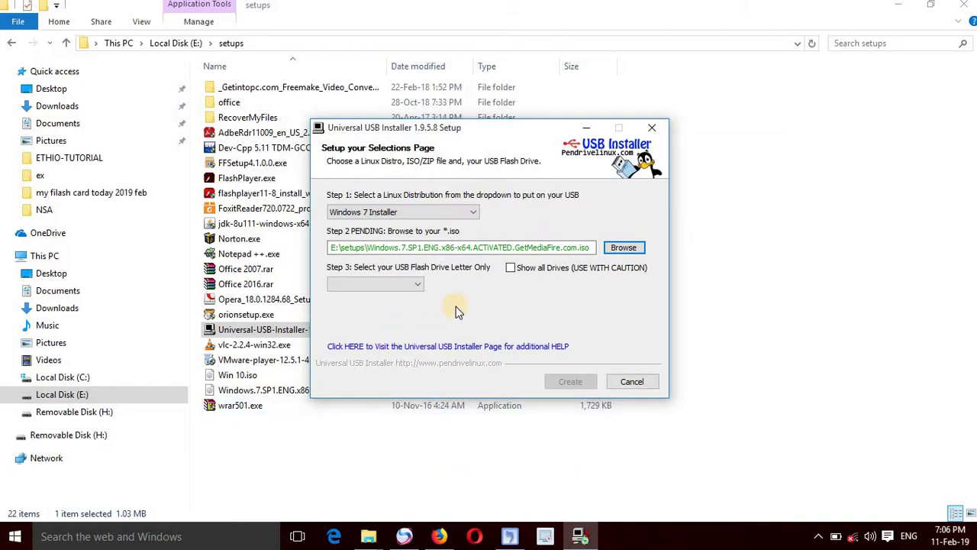
Target the 14GB H: USB drive with FAT32 formatting enabled and start creation.
{"action": "left_click", "coordinate": [511, 269]}
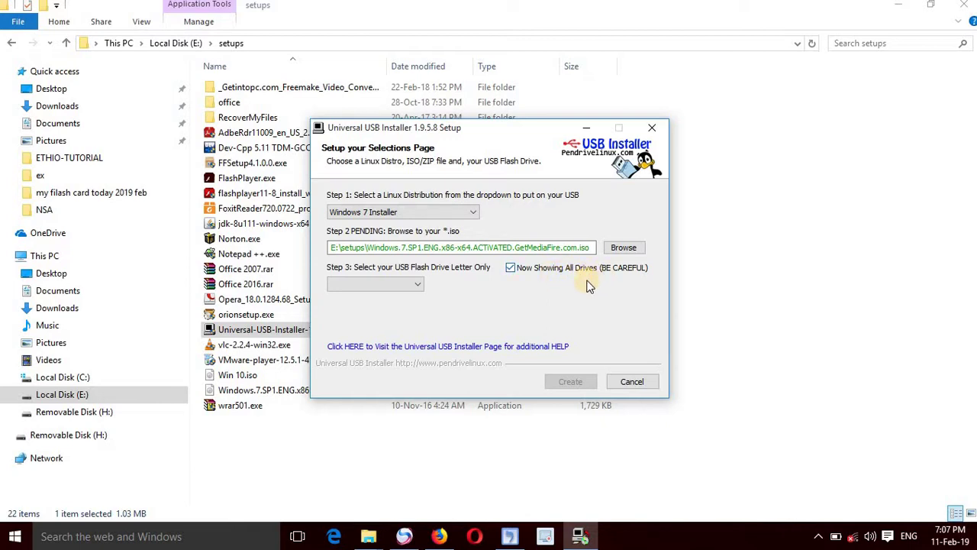
{"action": "left_click", "coordinate": [418, 284]}
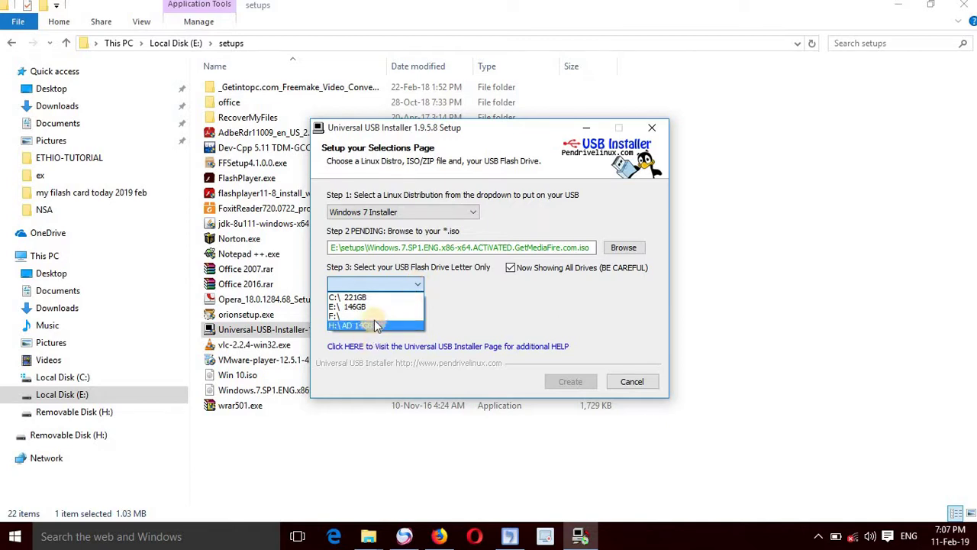
{"action": "left_click", "coordinate": [511, 272]}
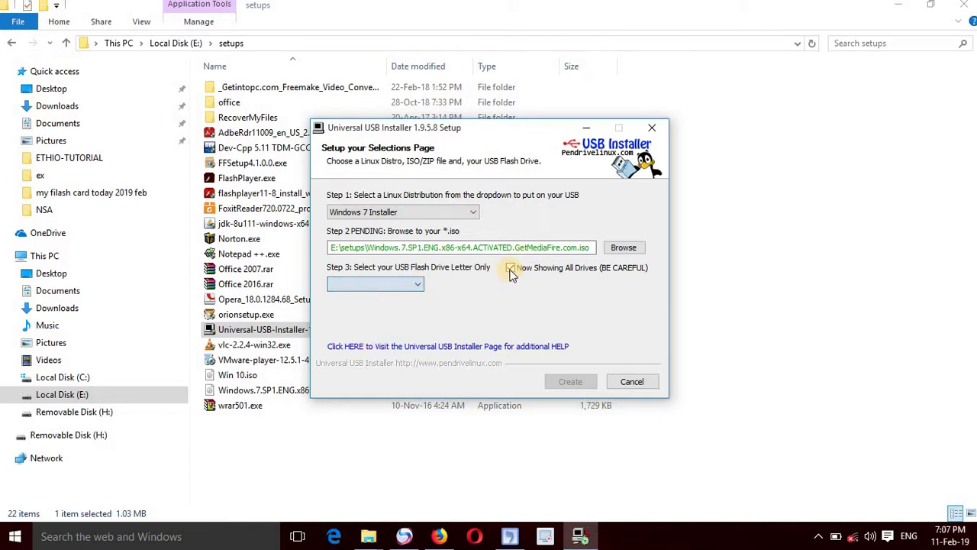
{"action": "left_click", "coordinate": [511, 269]}
{"action": "left_click", "coordinate": [418, 283]}
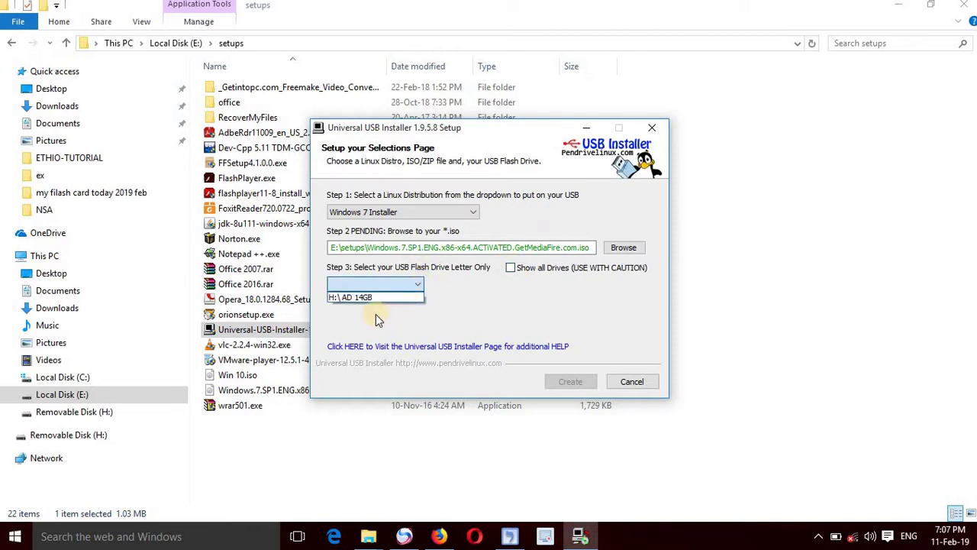
{"action": "left_click", "coordinate": [369, 299]}
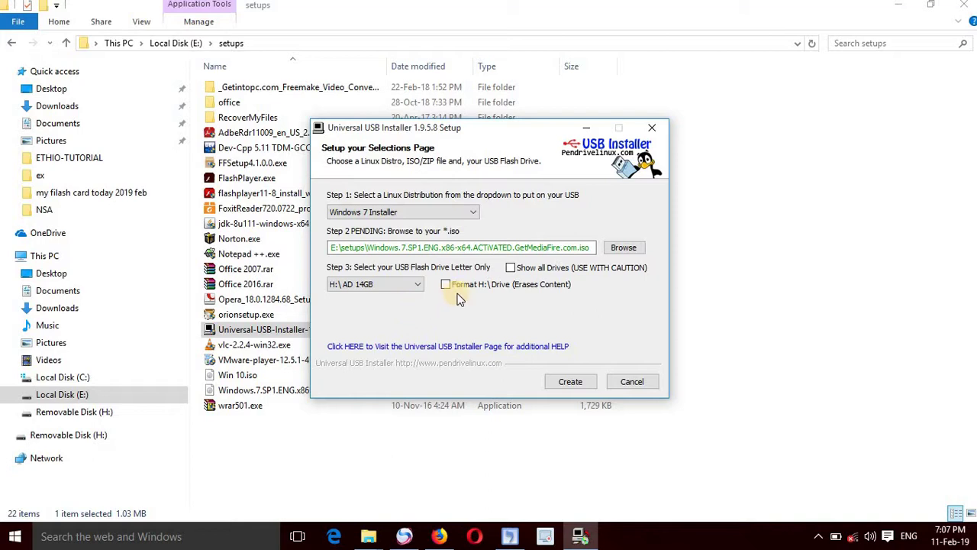
{"action": "left_click", "coordinate": [448, 287]}
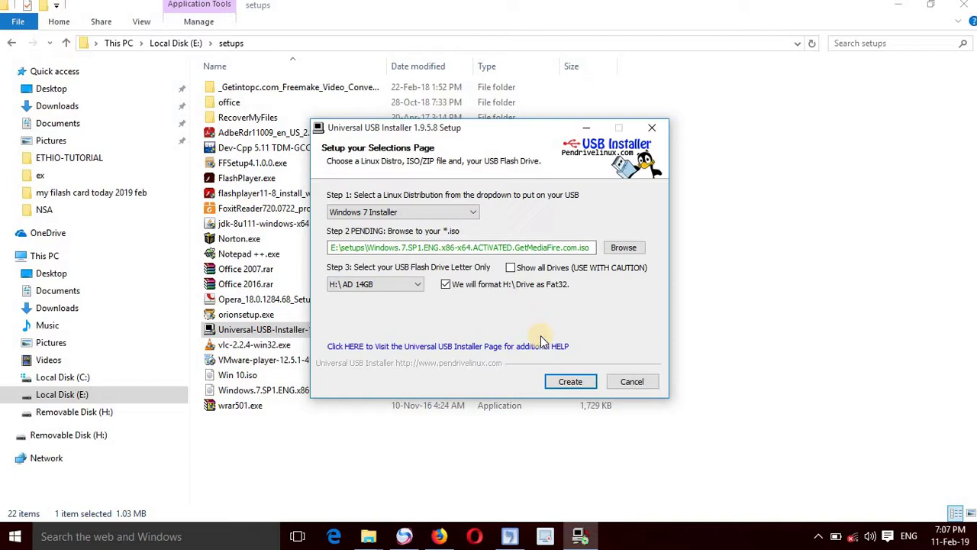
{"action": "left_click", "coordinate": [568, 382]}
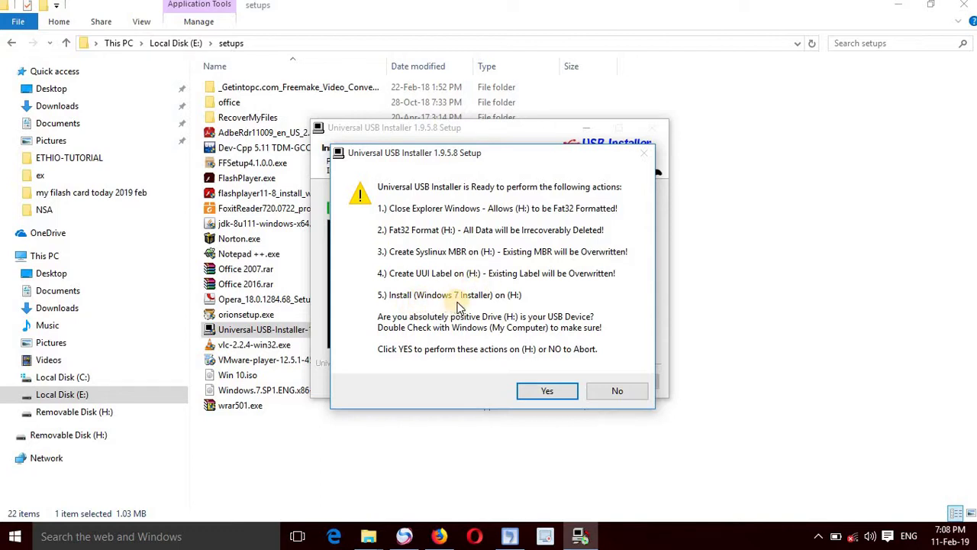
Confirm formatting drive H: and installing Windows 7 onto it.
{"action": "left_click", "coordinate": [532, 394]}
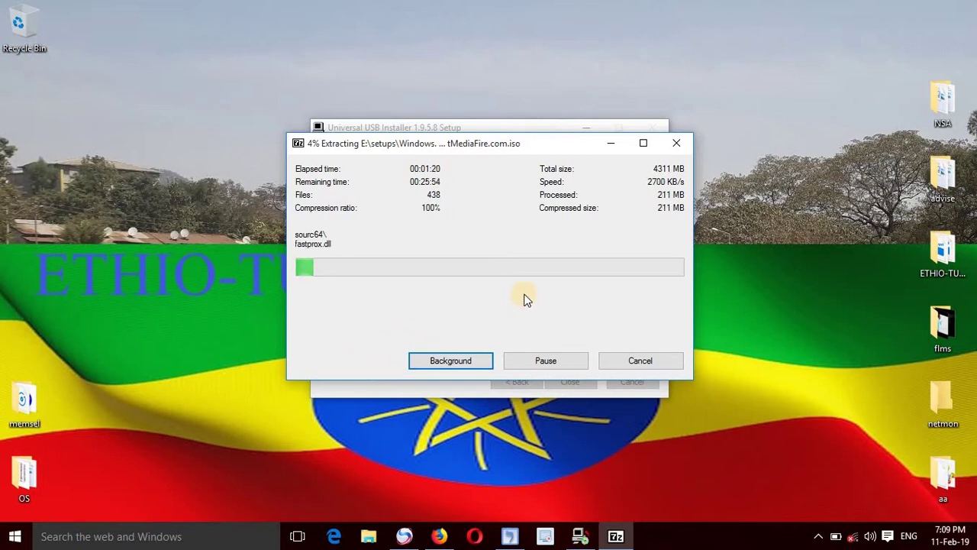
Move the extraction progress window higher to reveal the installer log.
{"action": "left_click_drag", "start_coordinate": [541, 146], "coordinate": [531, 69]}
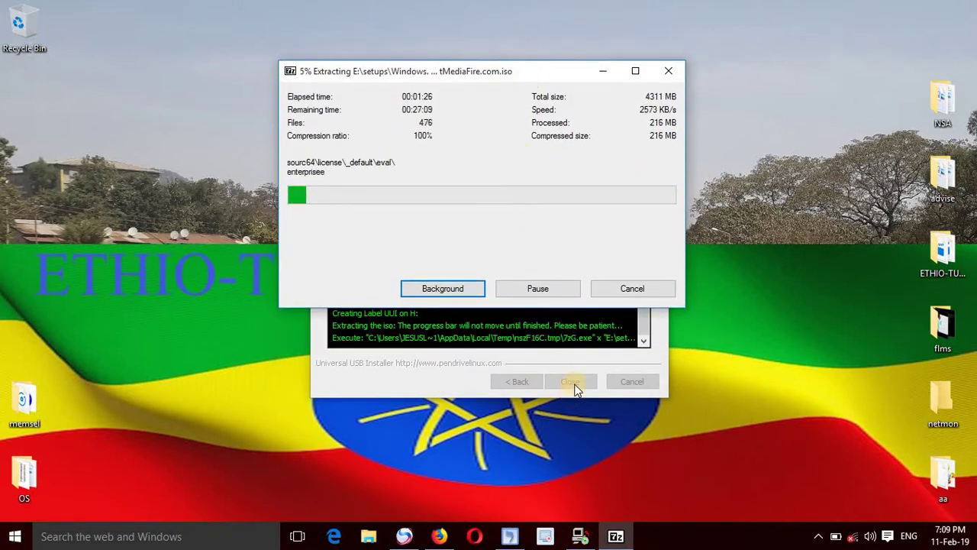